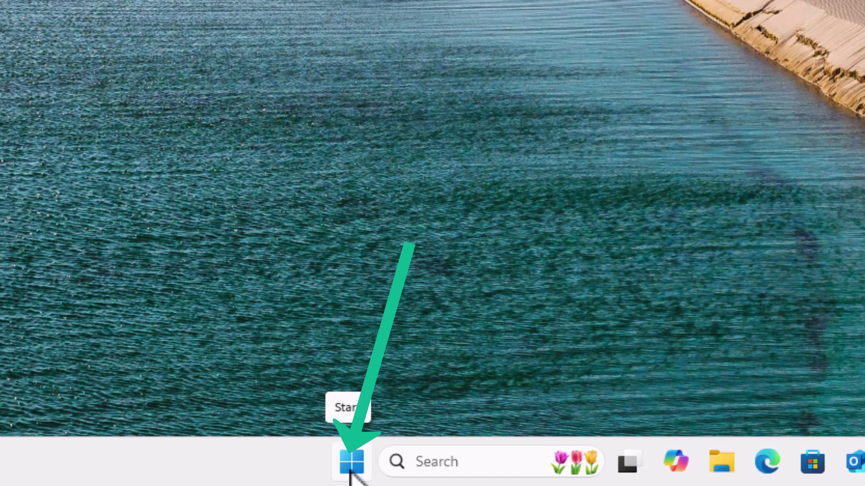
Open Settings on the Accounts page and scroll to Account settings, showing the Local Account.
click(351, 466)
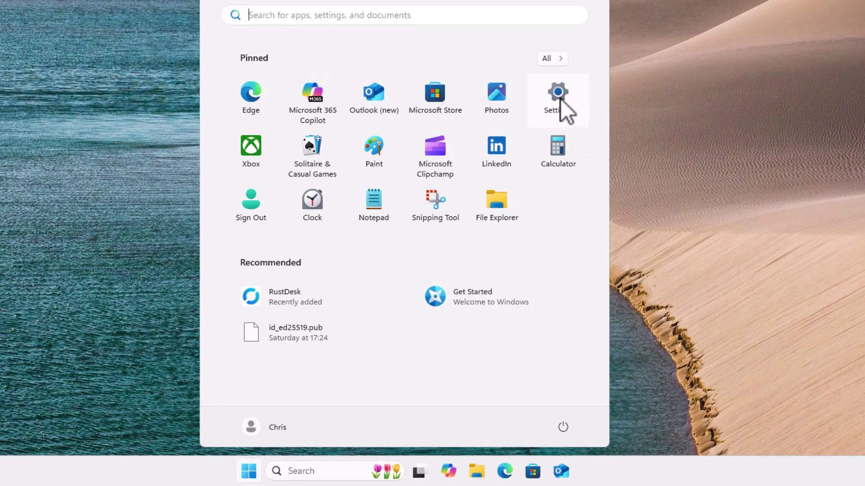
click(558, 97)
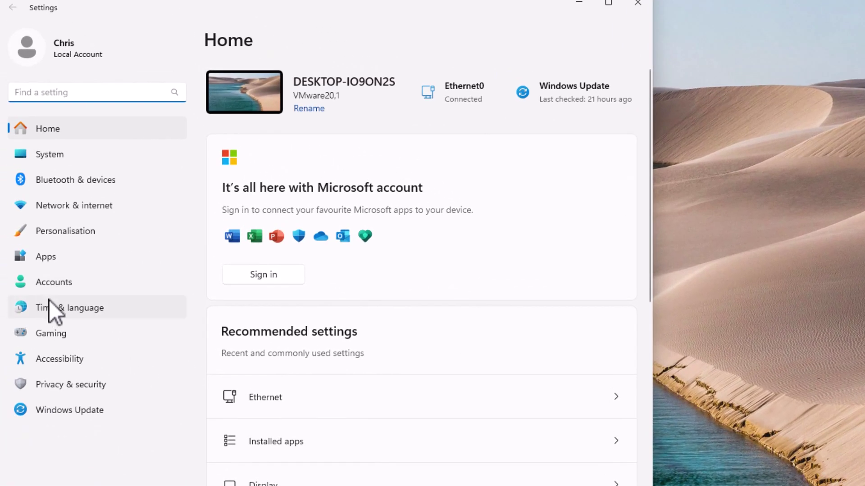
click(54, 282)
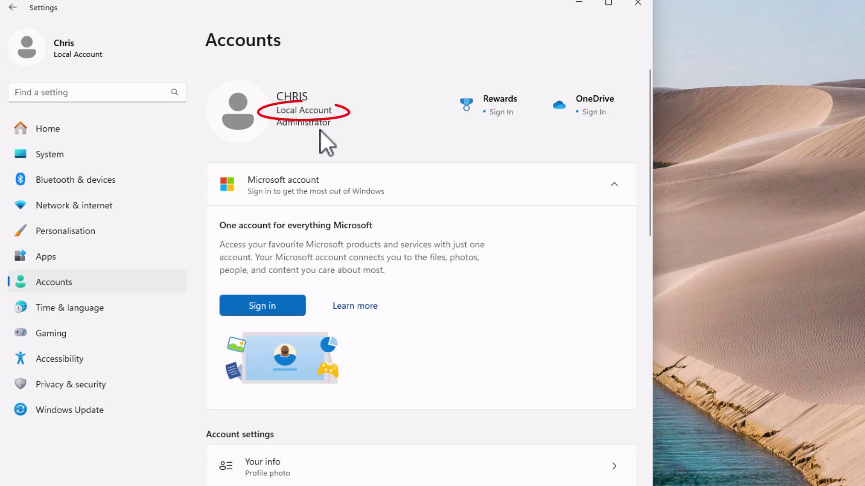
scroll(466, 349, down, 8)
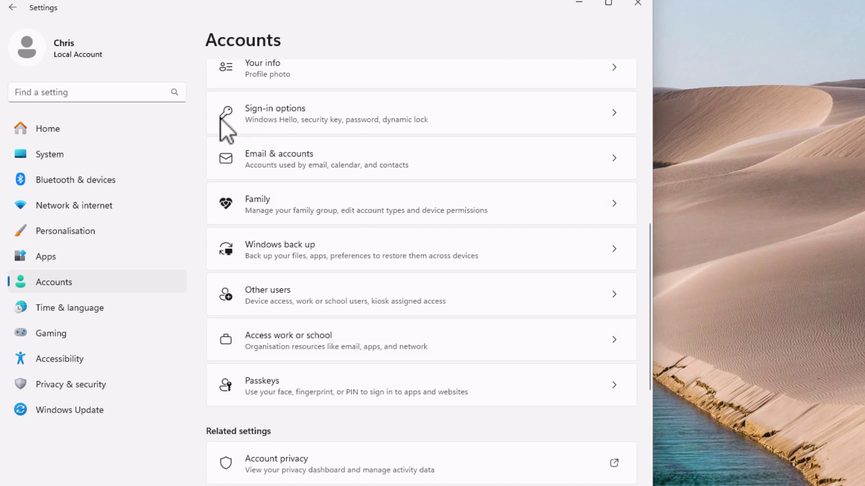
In Sign-in options, change the Password by entering the current one and leaving the new password blank.
click(606, 115)
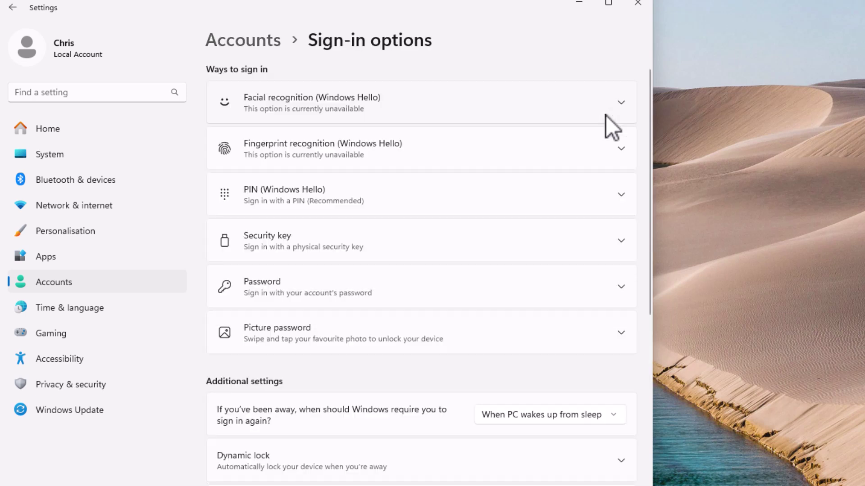
click(334, 290)
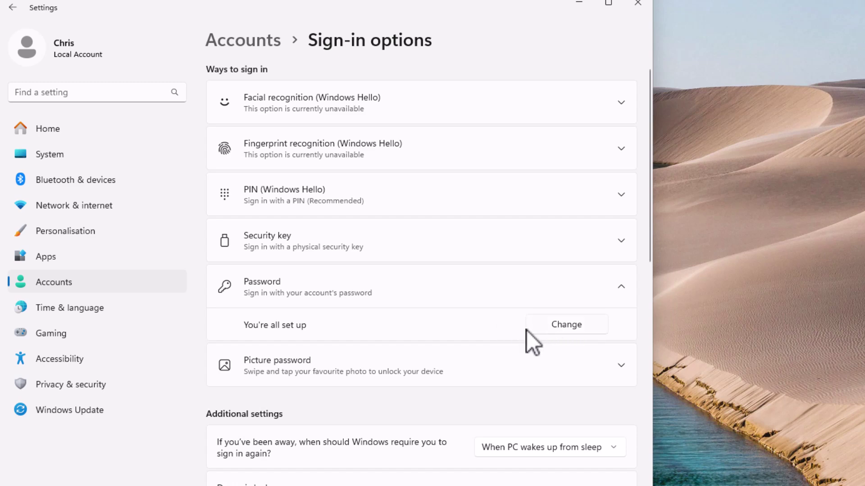
click(570, 329)
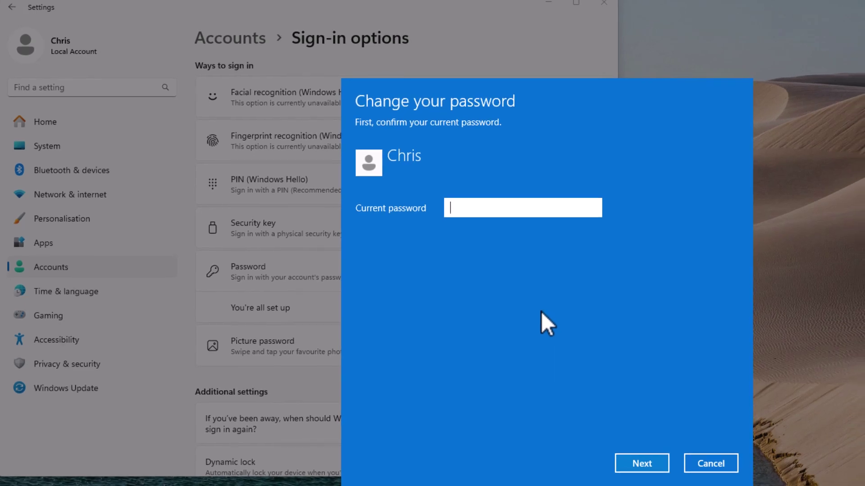
text(*************)
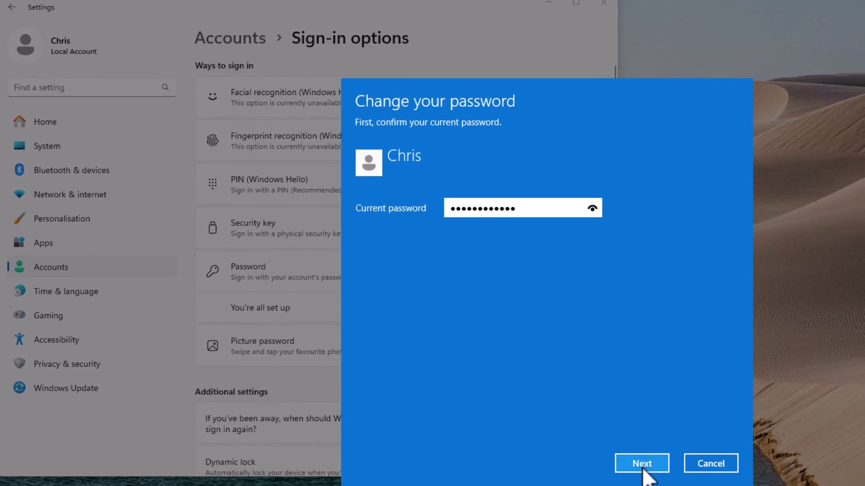
click(641, 464)
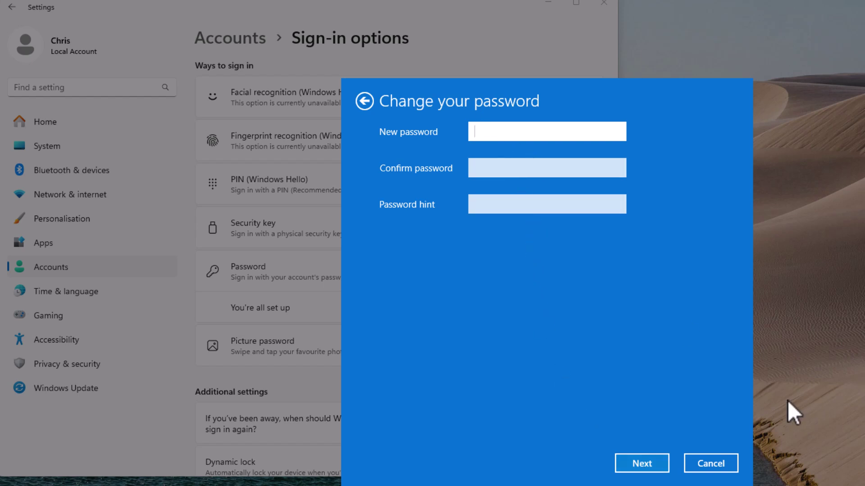
click(640, 464)
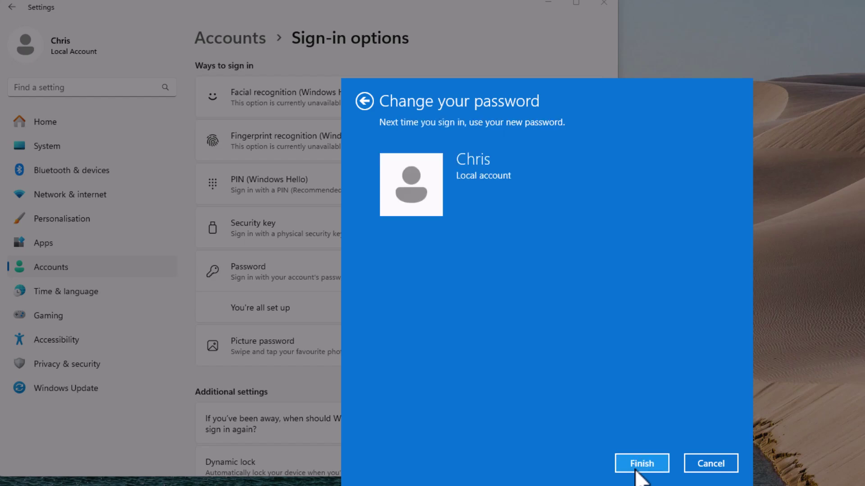
click(638, 468)
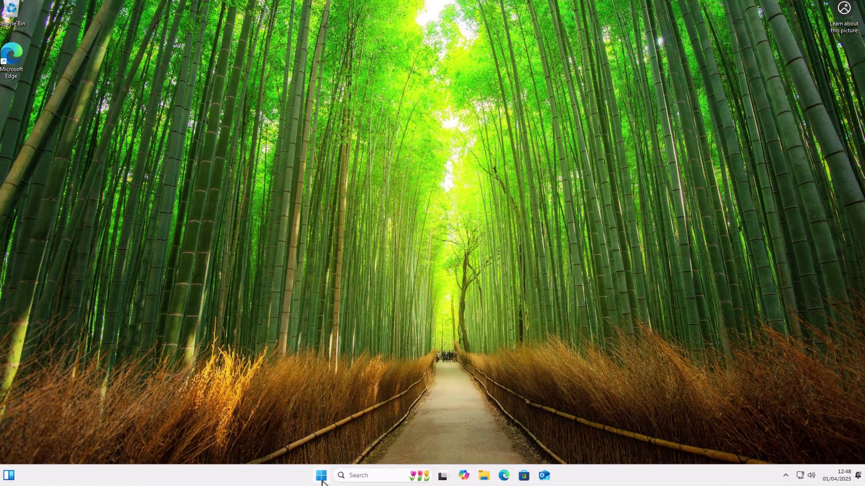
On the second PC, open Settings on the Microsoft-account user's Accounts page.
click(322, 477)
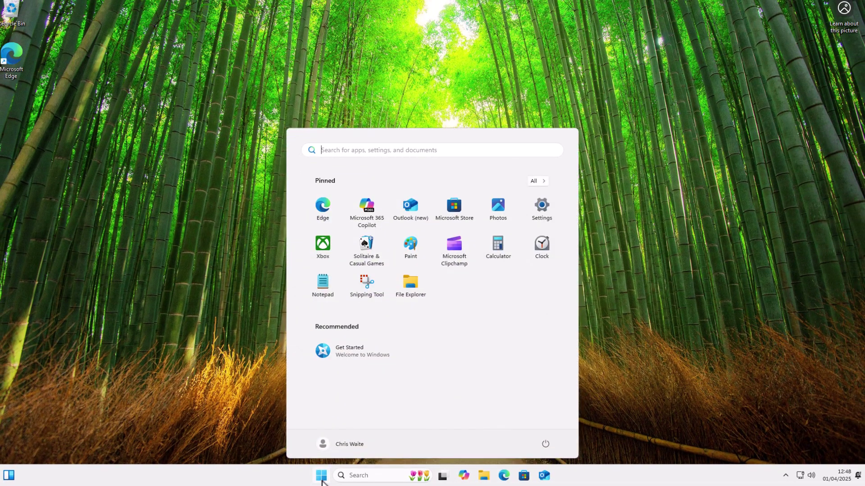
click(550, 201)
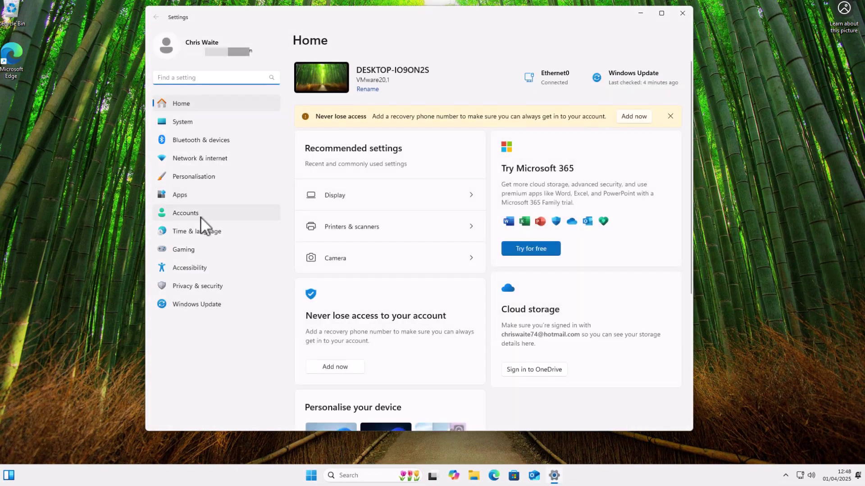
click(197, 215)
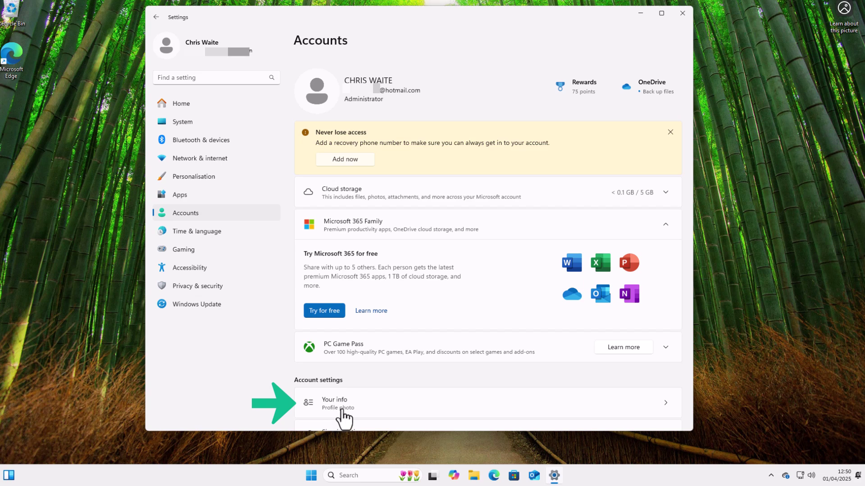
On the Your info page, choose 'Sign in with a local account instead'.
click(342, 414)
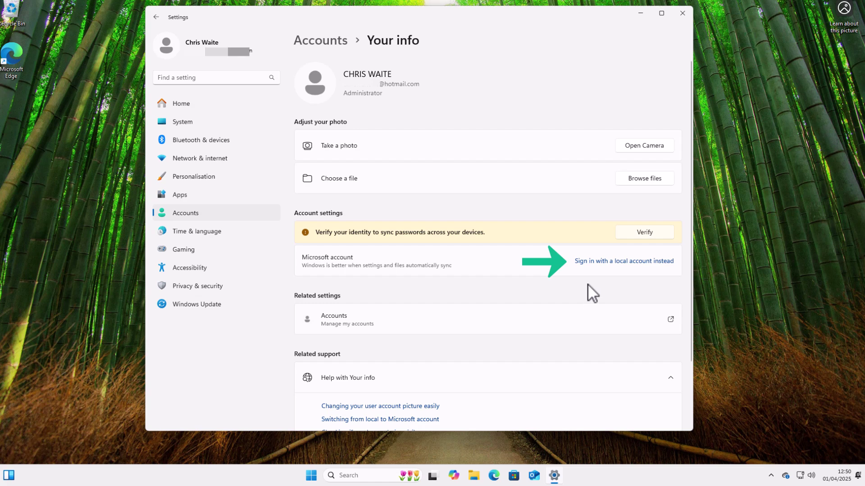
click(601, 263)
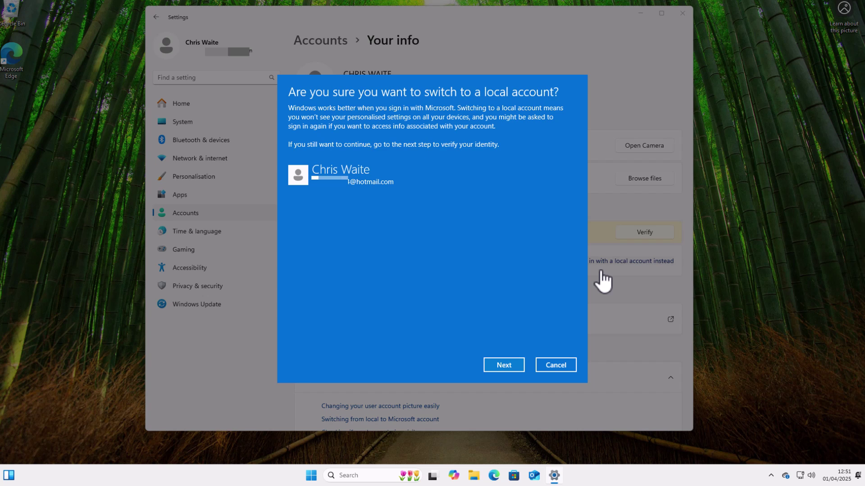
Verify identity with the PIN, replace the suggested username with your own, and leave the password blank.
click(504, 366)
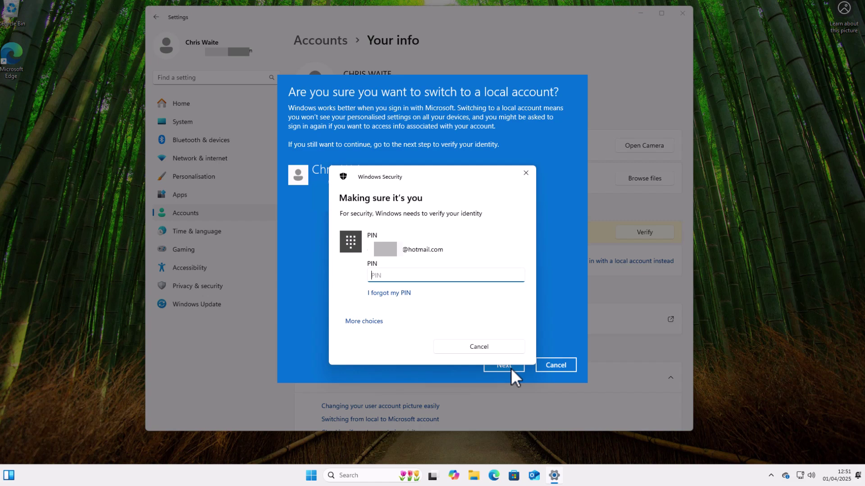
text(•••••)
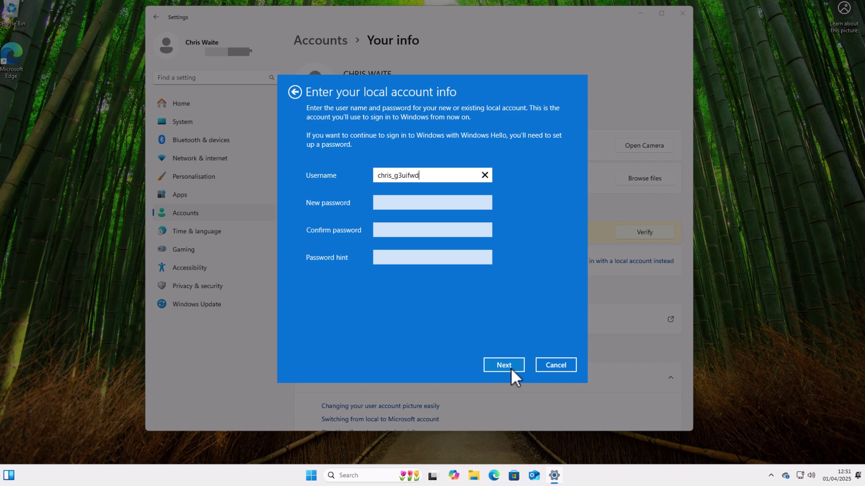
key(BackSpace)
key(BackSpace)
key(BackSpace)
key(BackSpace)
key(BackSpace)
key(BackSpace)
key(BackSpace)
key(BackSpace)
key(BackSpace)
key(BackSpace)
key(BackSpace)
key(BackSpace)
key(BackSpace)
text(chris W)
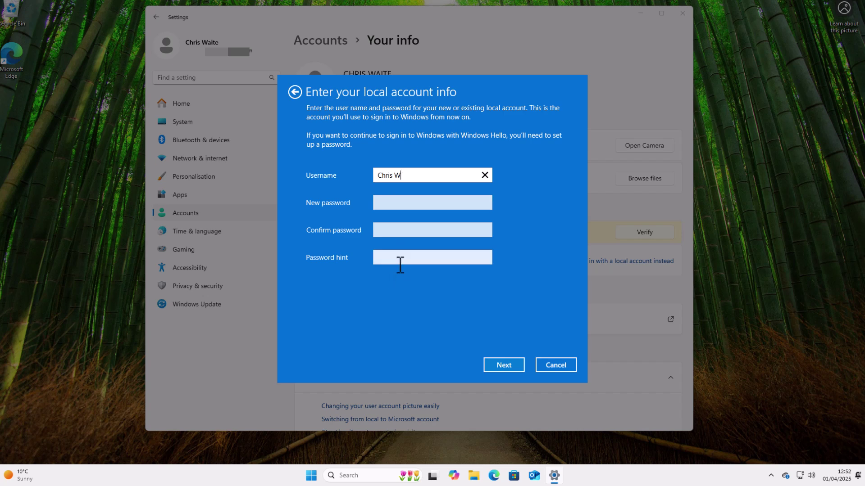
click(510, 365)
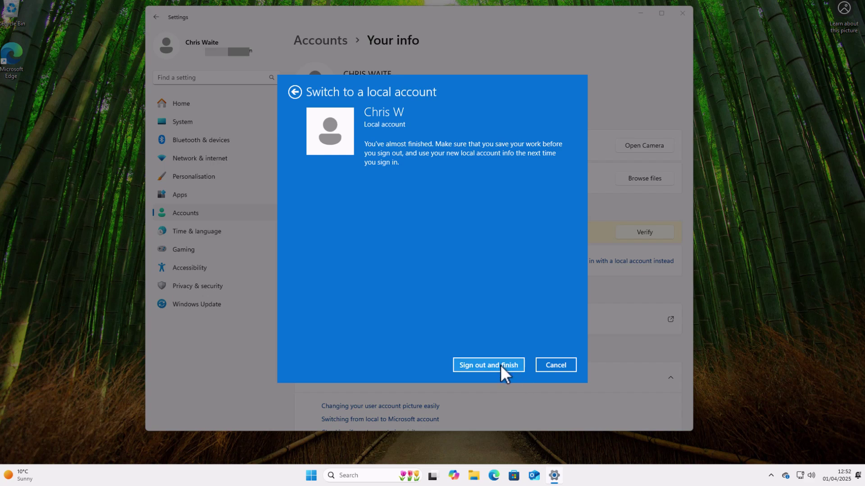
Choose 'Sign out and finish' to complete the switch to the local account.
click(500, 365)
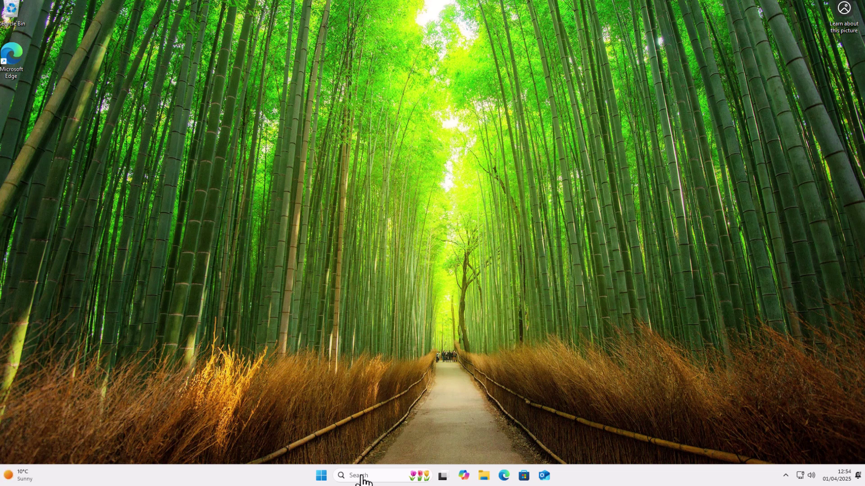
Confirm in the Start menu that the user is a Local account and list the other users, then close Start.
click(321, 476)
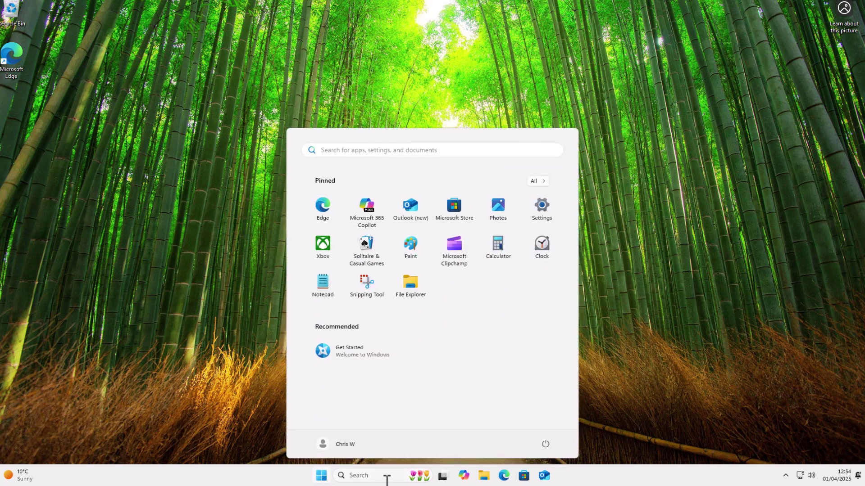
click(336, 445)
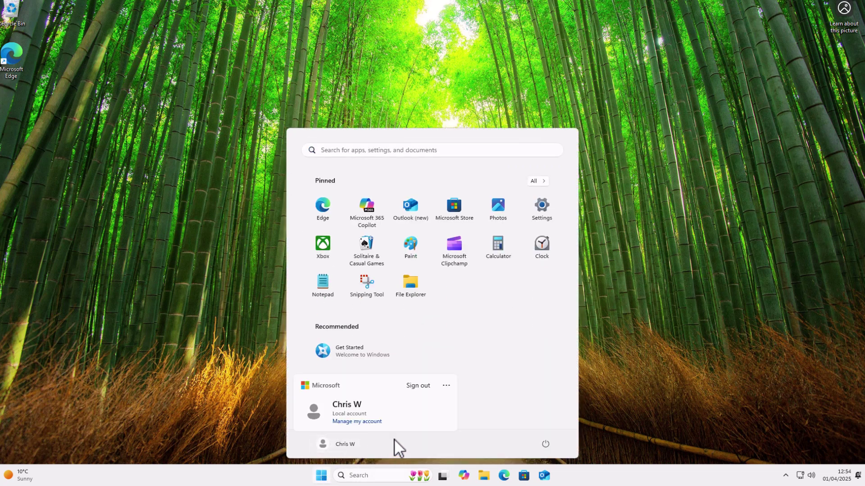
click(446, 387)
click(612, 408)
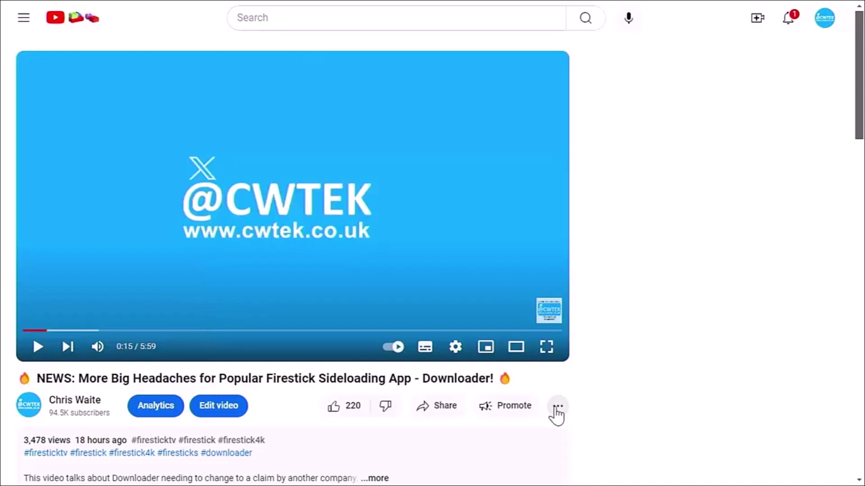
Open Super Thanks for the video, slide the tip to £75.00, and close without paying.
click(557, 411)
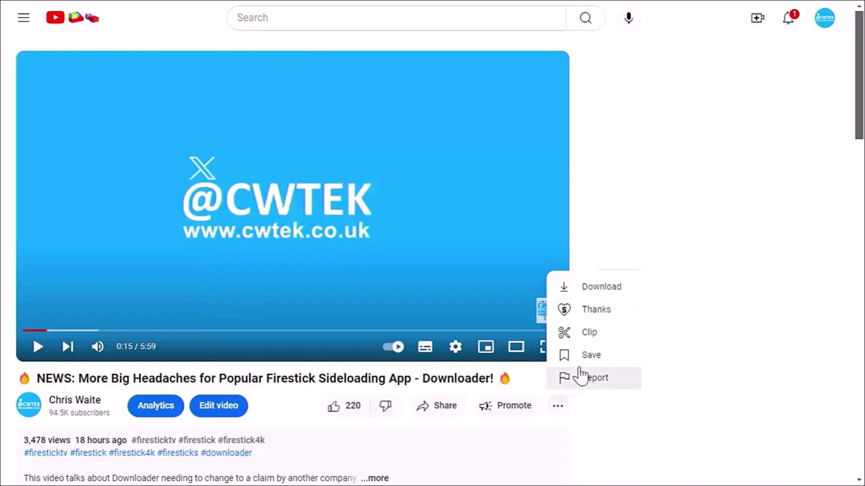
click(600, 314)
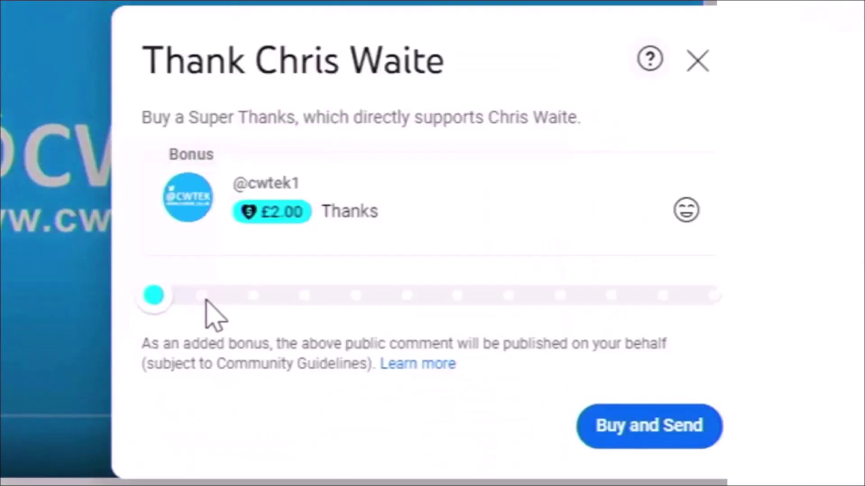
drag(164, 303, 503, 304)
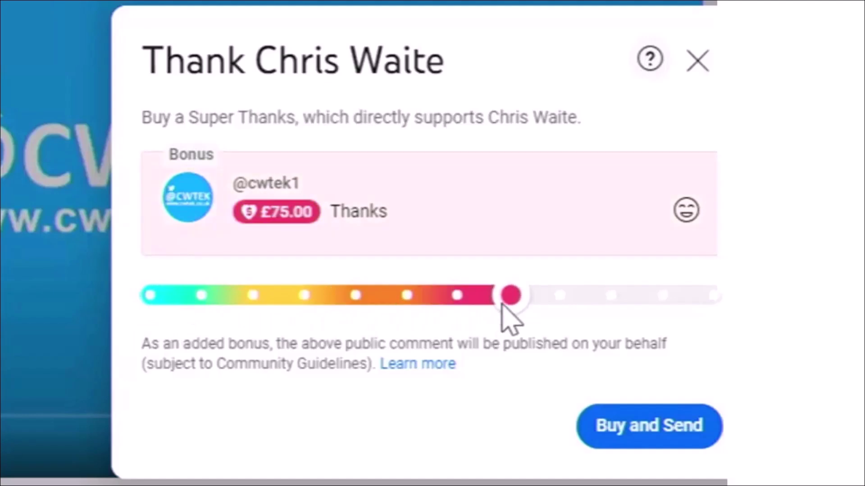
click(697, 62)
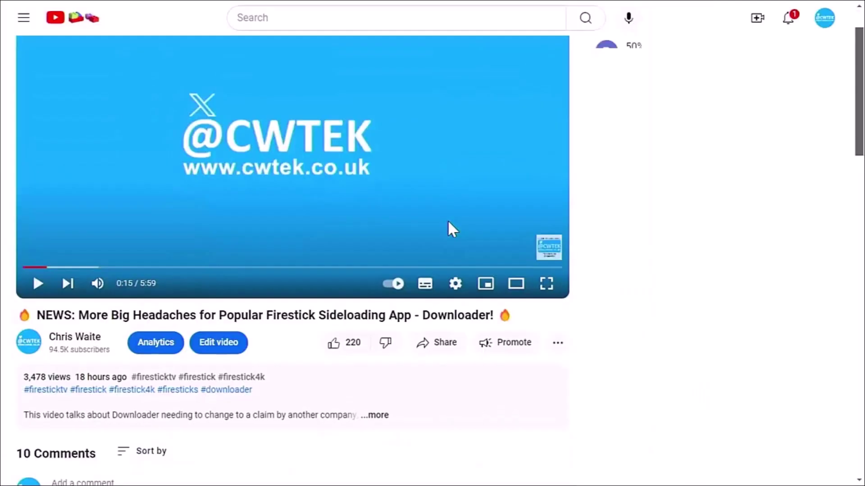
Expand the video's full description and scroll through it.
scroll(449, 223, down, 1)
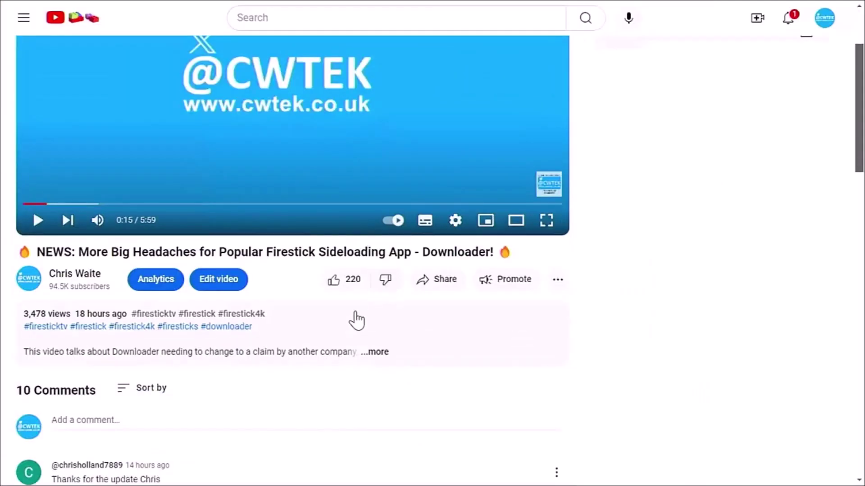
click(378, 353)
scroll(381, 351, down, 3)
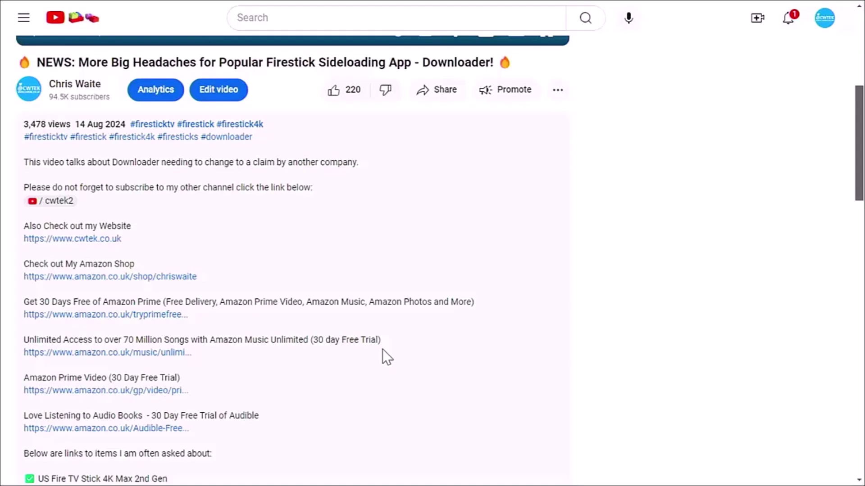
scroll(382, 350, down, 1)
scroll(383, 349, down, 2)
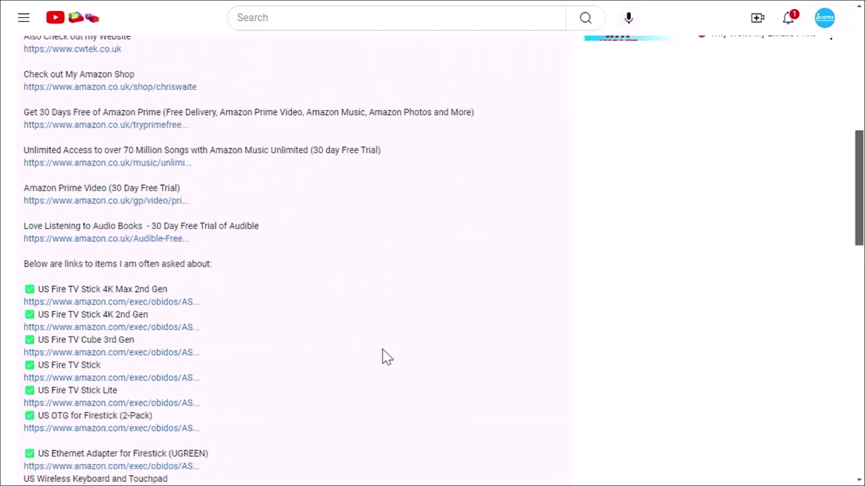
scroll(383, 349, up, 2)
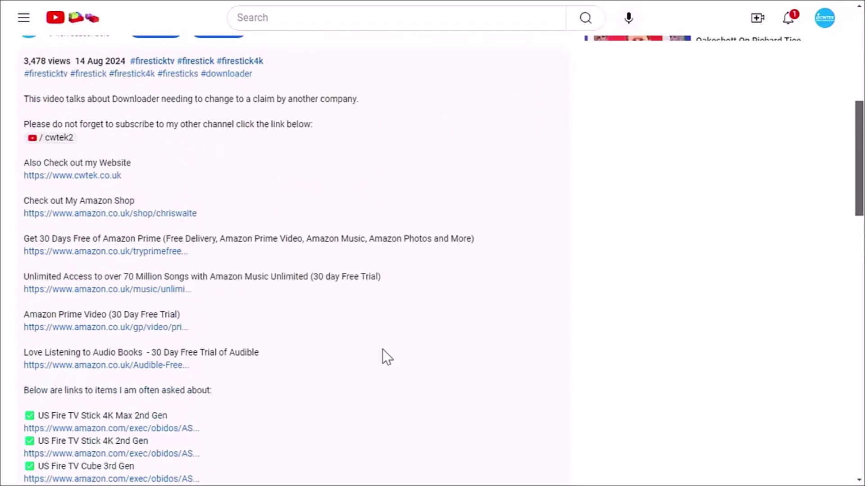
scroll(382, 349, up, 3)
scroll(382, 350, up, 1)
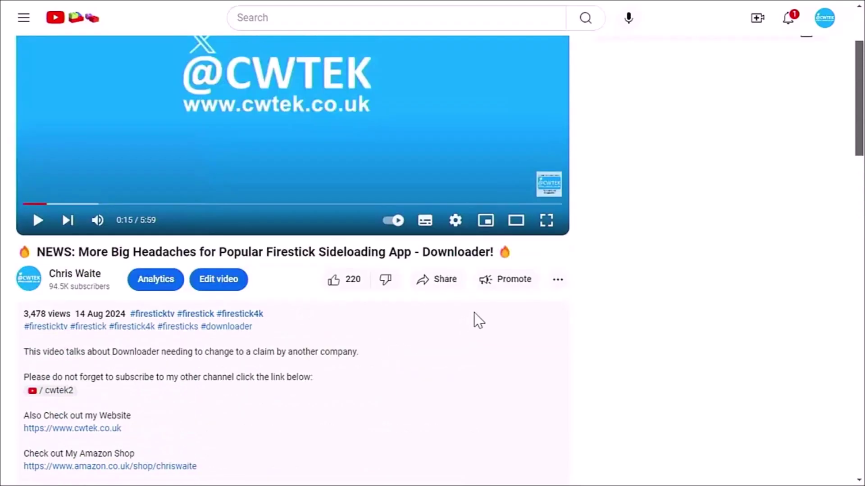
Reopen Super Thanks, set the tip to £15.00, and dismiss the dialog without paying.
click(556, 280)
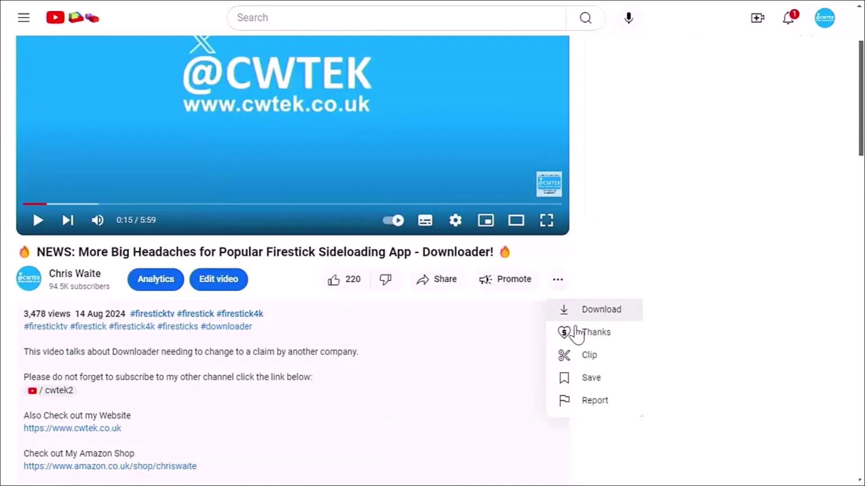
click(560, 333)
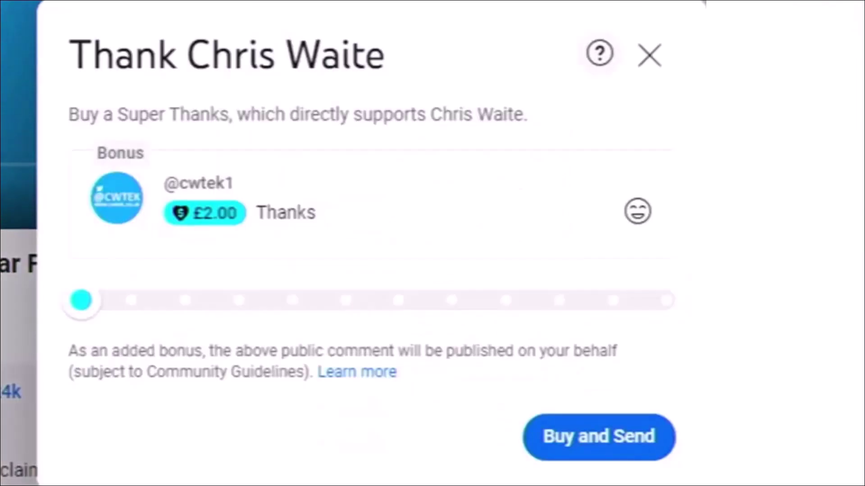
drag(86, 303, 265, 307)
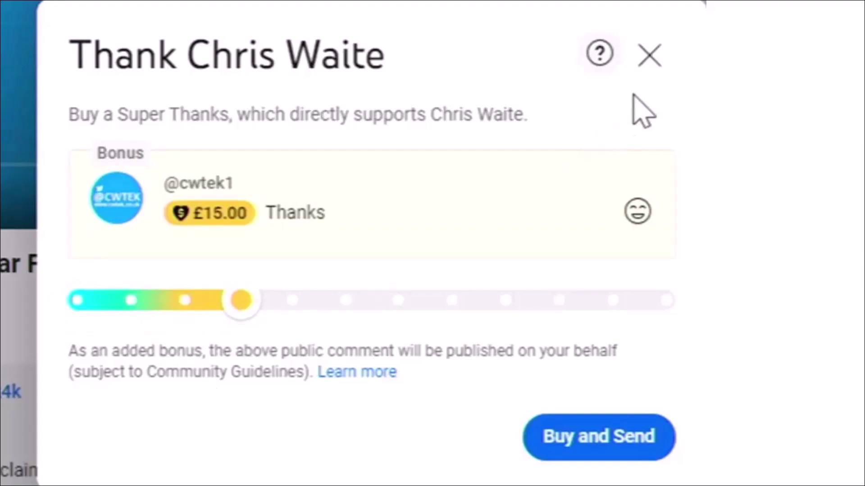
click(650, 56)
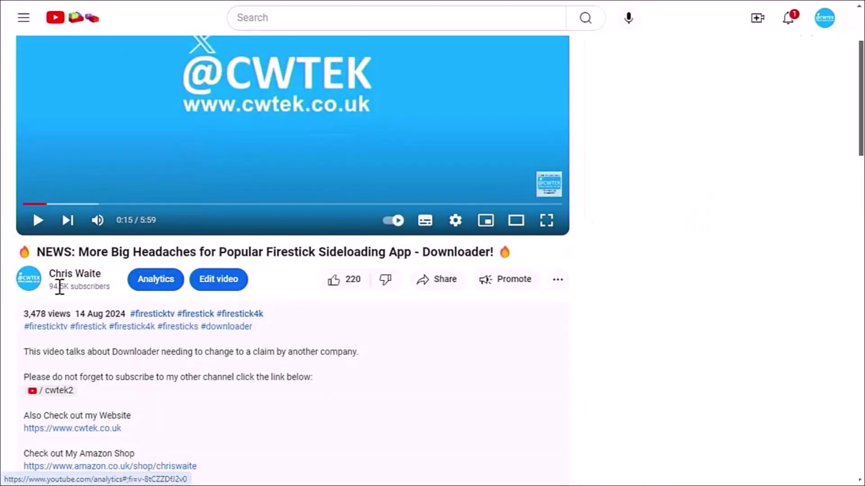
Browse the channel's home page, then open the Share dialog for the Downloader news video.
click(38, 289)
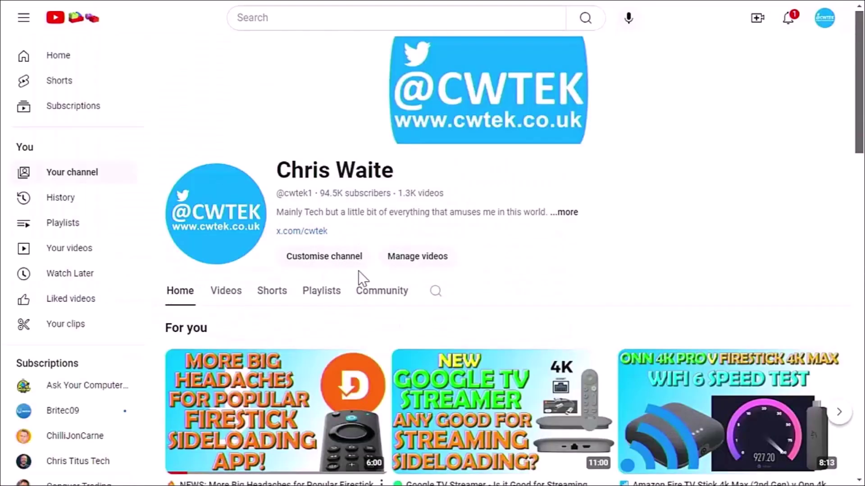
scroll(468, 283, down, 3)
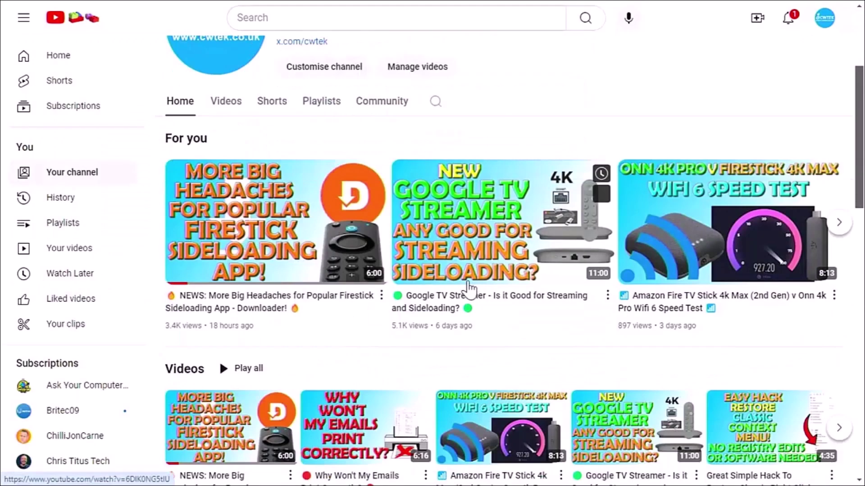
scroll(468, 289, down, 5)
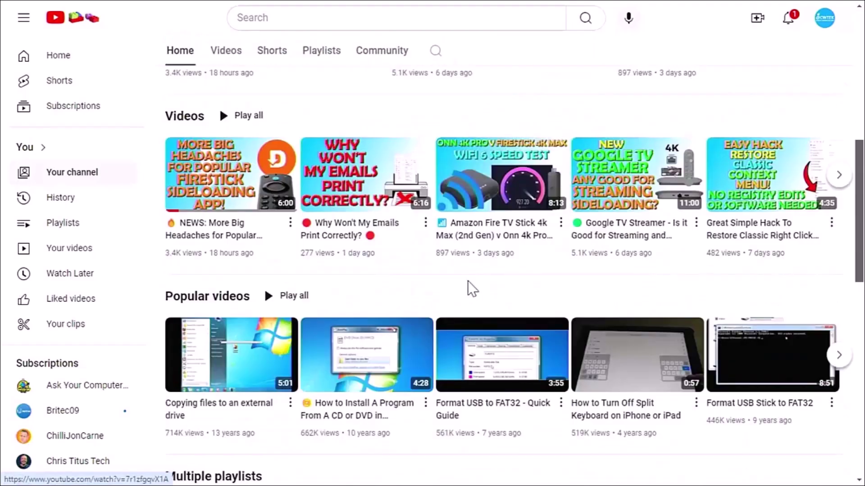
scroll(468, 289, down, 7)
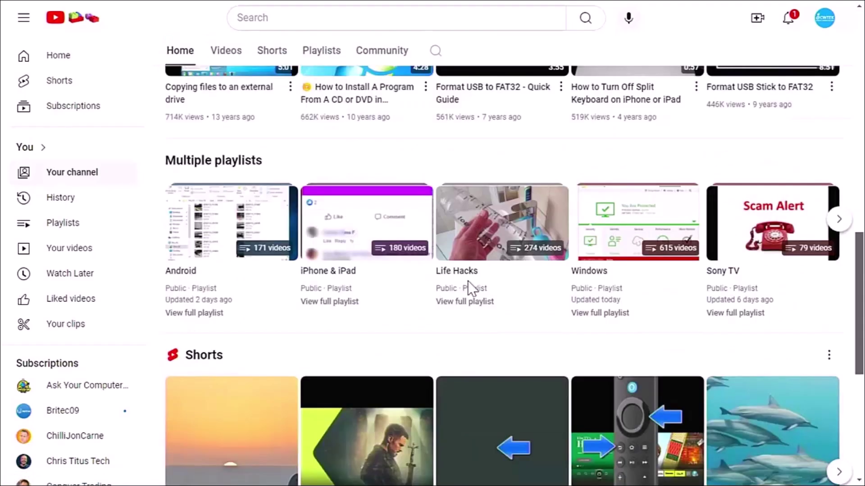
scroll(468, 289, down, 3)
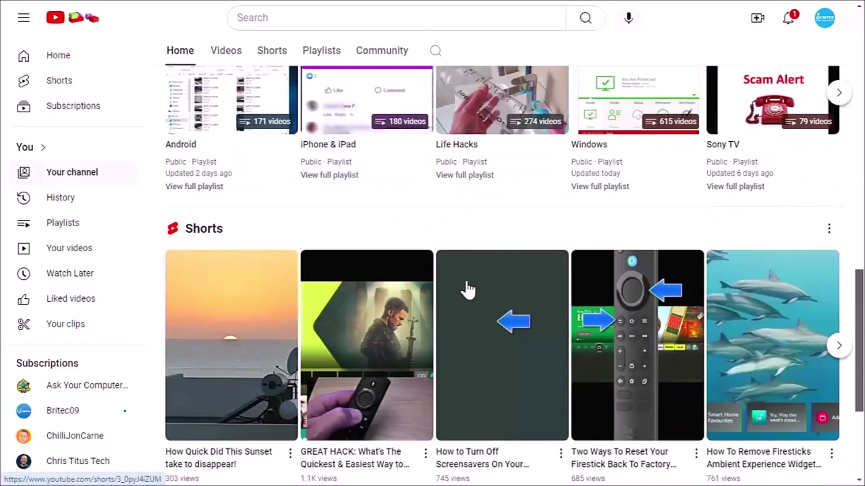
scroll(468, 291, down, 5)
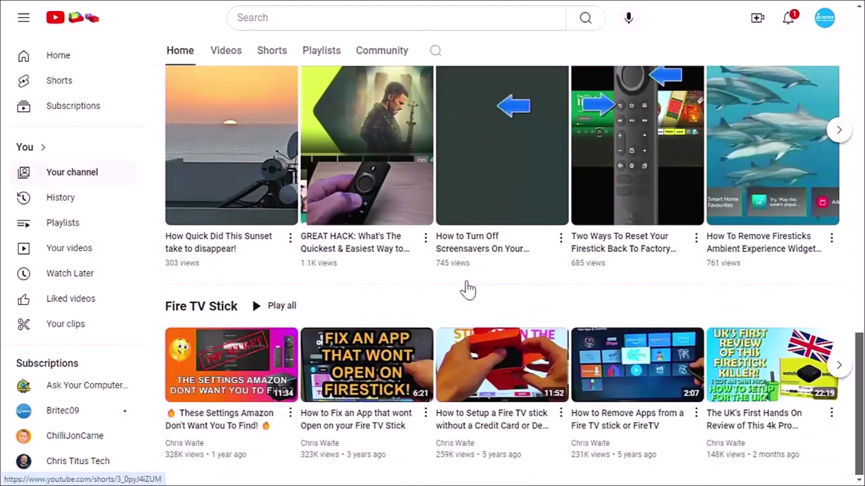
scroll(467, 290, up, 5)
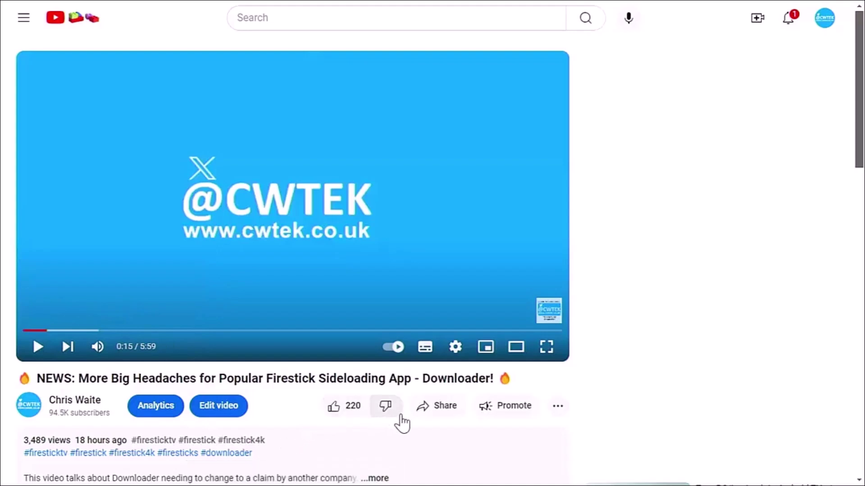
click(418, 410)
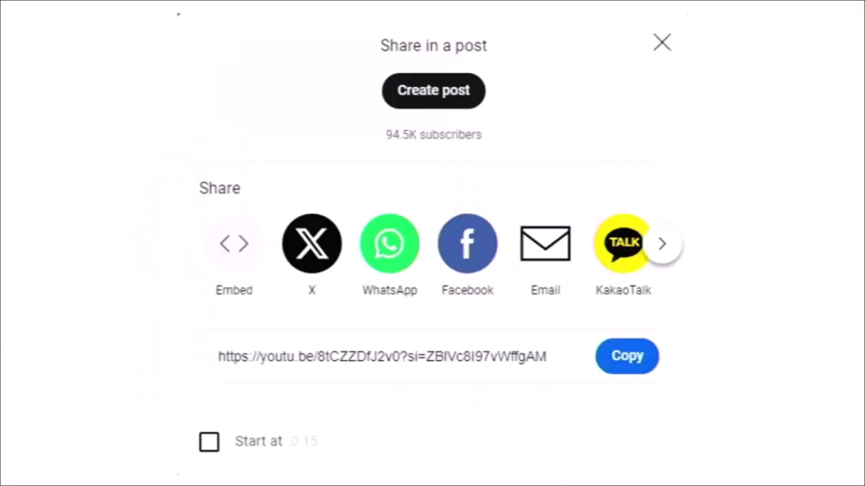